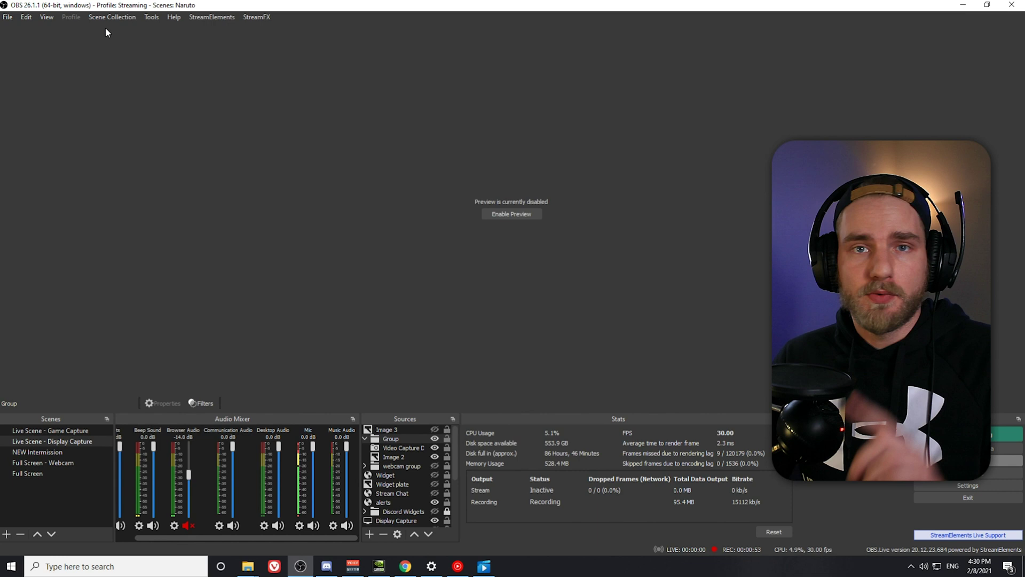
# Add the Audio Monitor dock from View > Docks and fit it beside a narrowed Audio Mixer
pyautogui.click(48, 17)
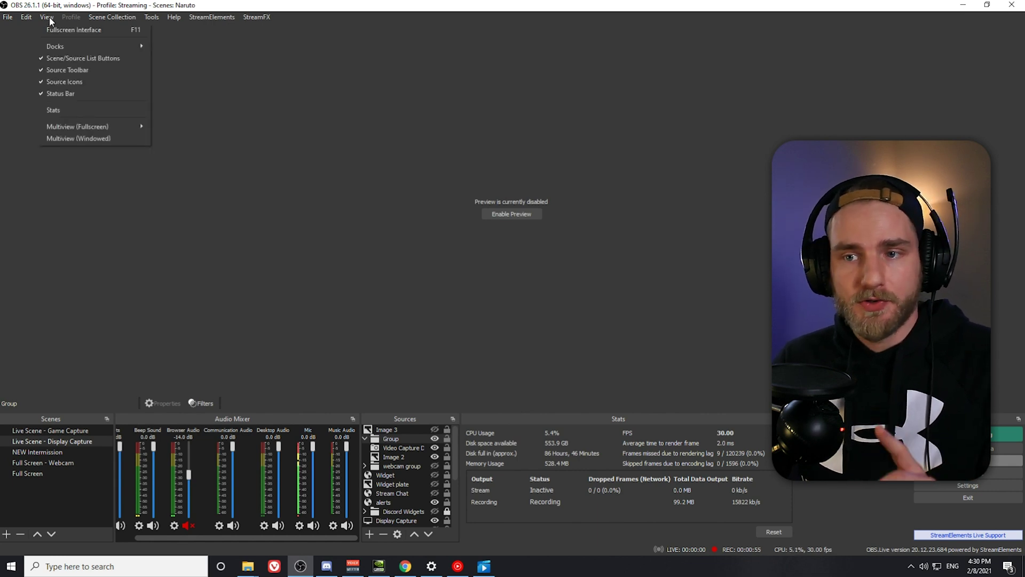
pyautogui.moveTo(63, 41)
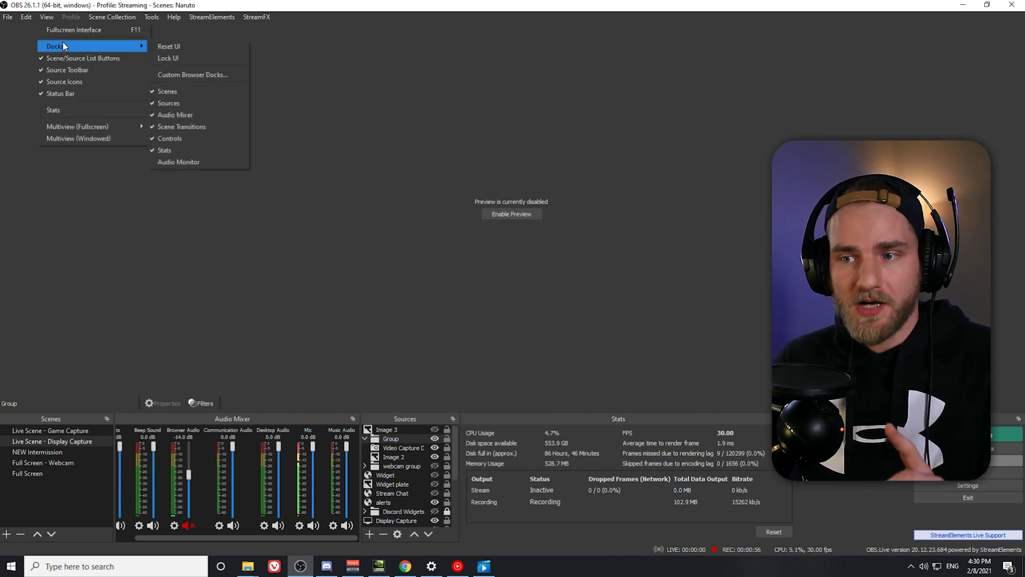
pyautogui.click(194, 163)
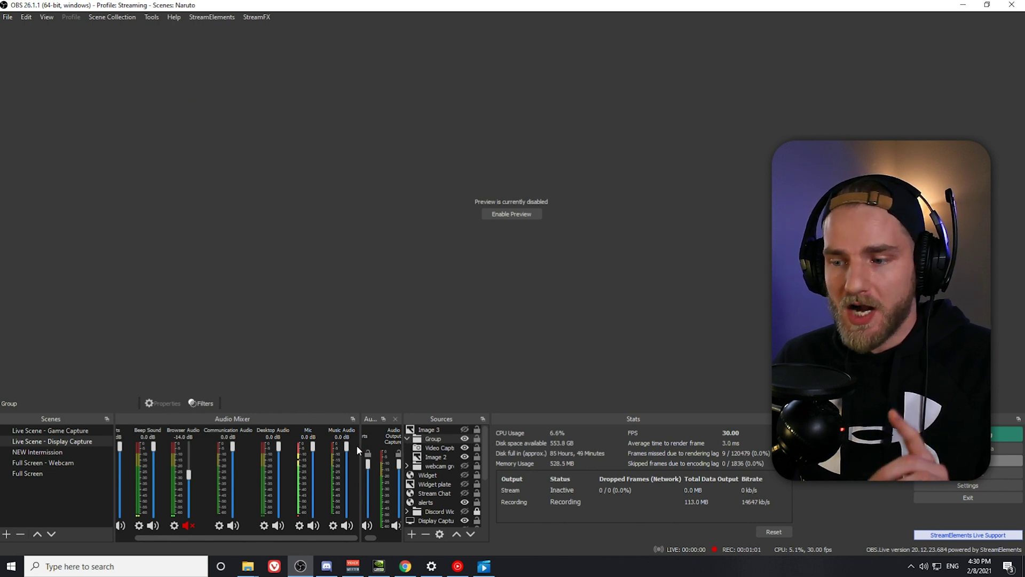
pyautogui.moveTo(359, 451); pyautogui.dragTo(208, 465)
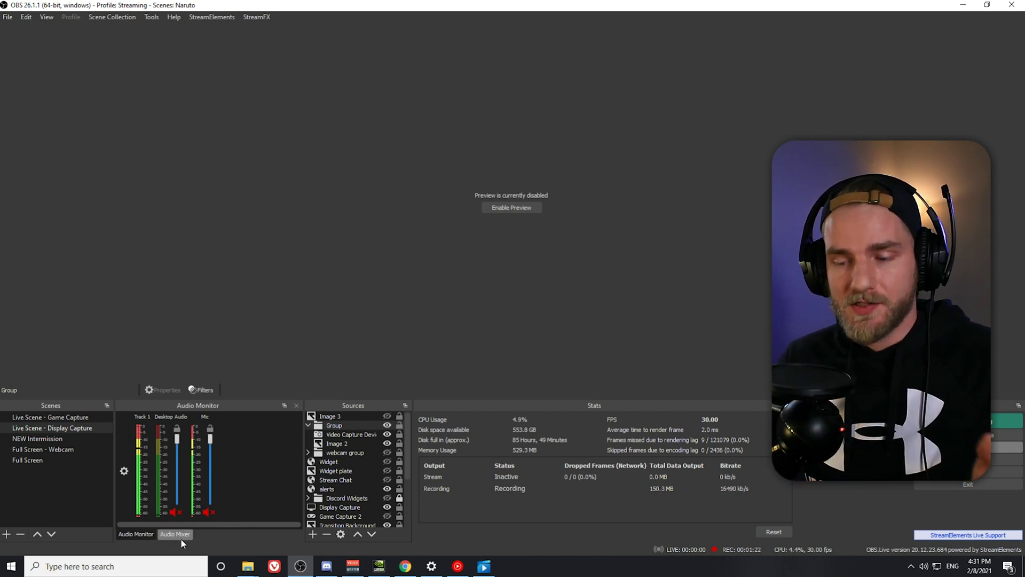
# Bring back the Audio Mixer channels and open the Mic channel's Filters dialog
pyautogui.click(182, 538)
pyautogui.moveTo(239, 525); pyautogui.dragTo(261, 524)
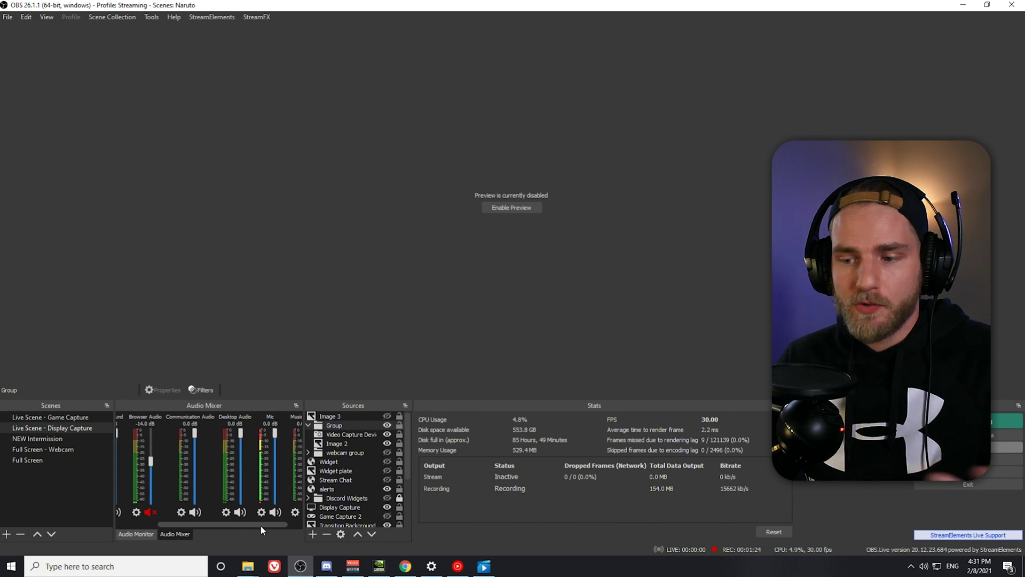
pyautogui.click(261, 512)
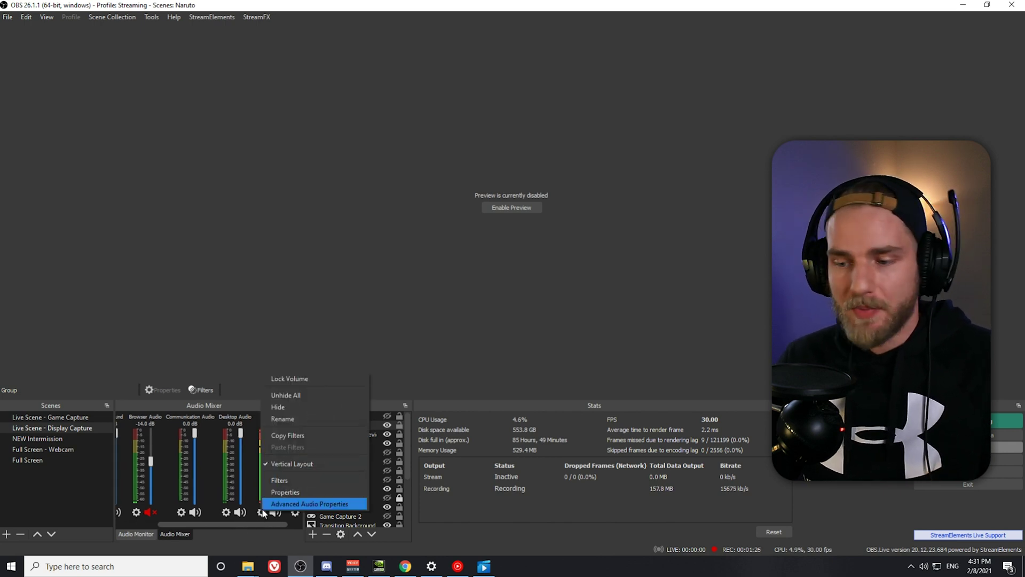
pyautogui.click(279, 480)
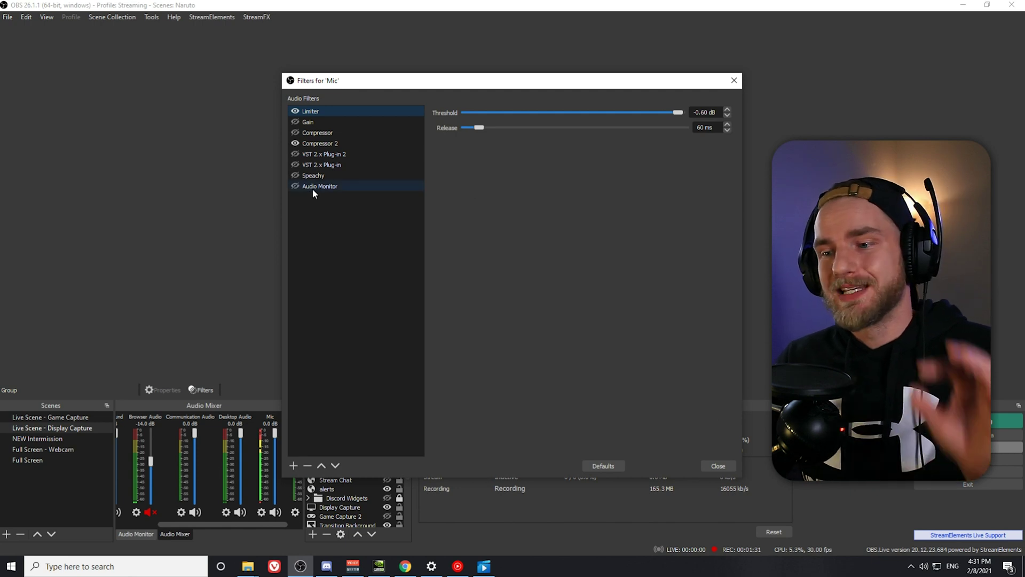
# Add an Audio Monitor filter named 'Audio Monitor 2' to the Mic and disable it
pyautogui.click(294, 465)
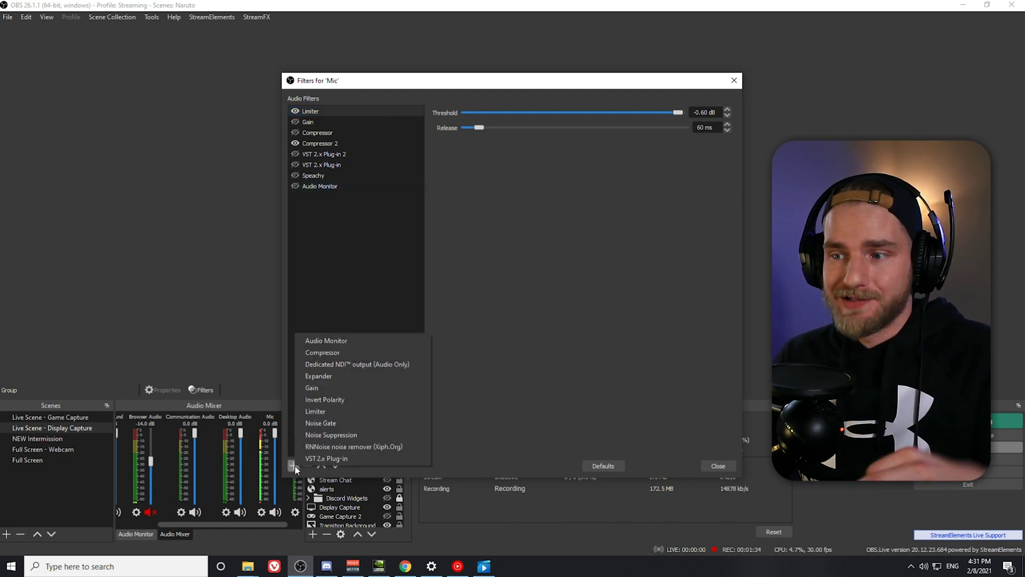
pyautogui.click(325, 339)
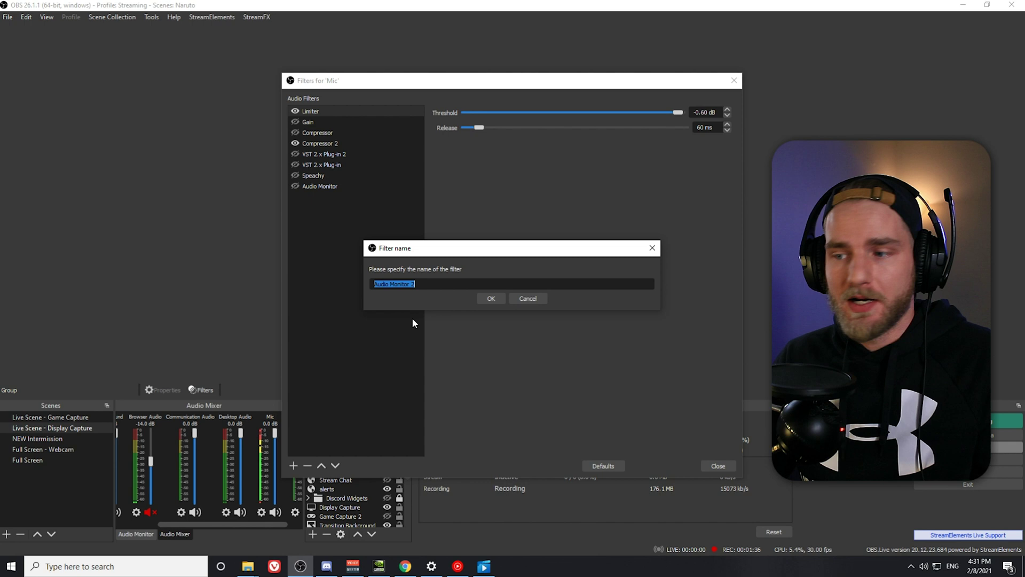
pyautogui.click(490, 300)
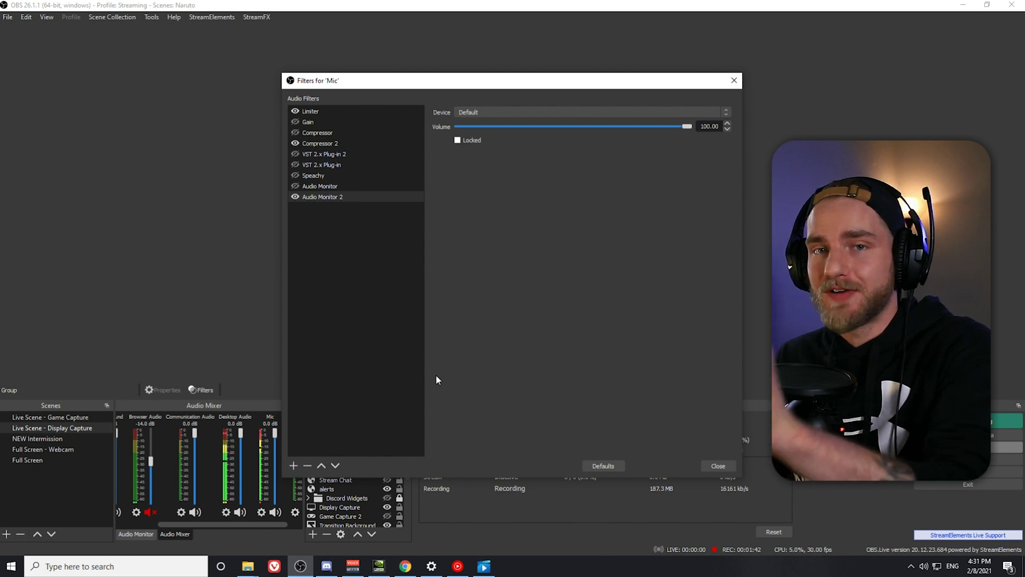
pyautogui.click(295, 197)
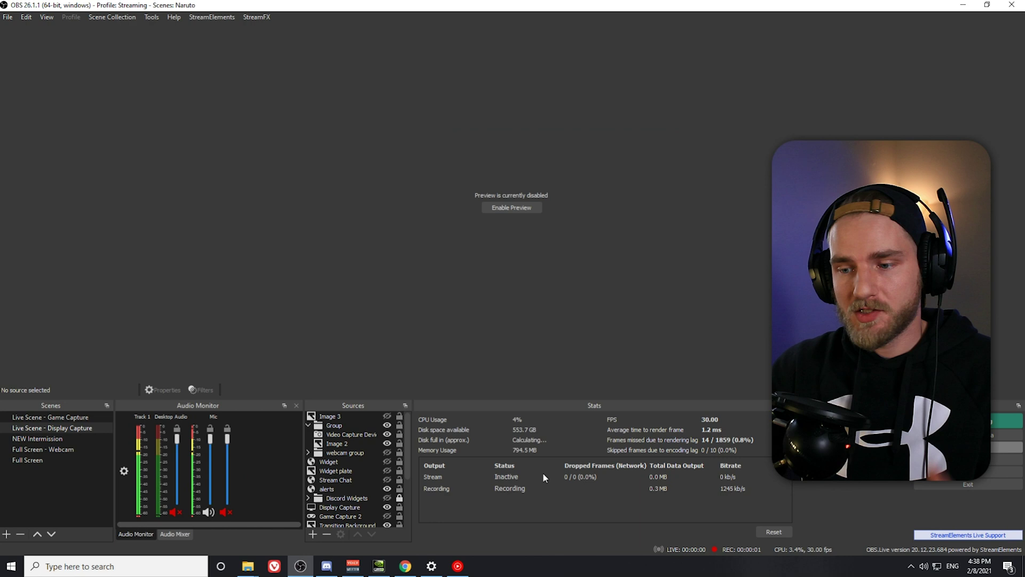
# Open the Mic's filters and select Audio Monitor to show its AVT GC573 output settings
pyautogui.click(180, 534)
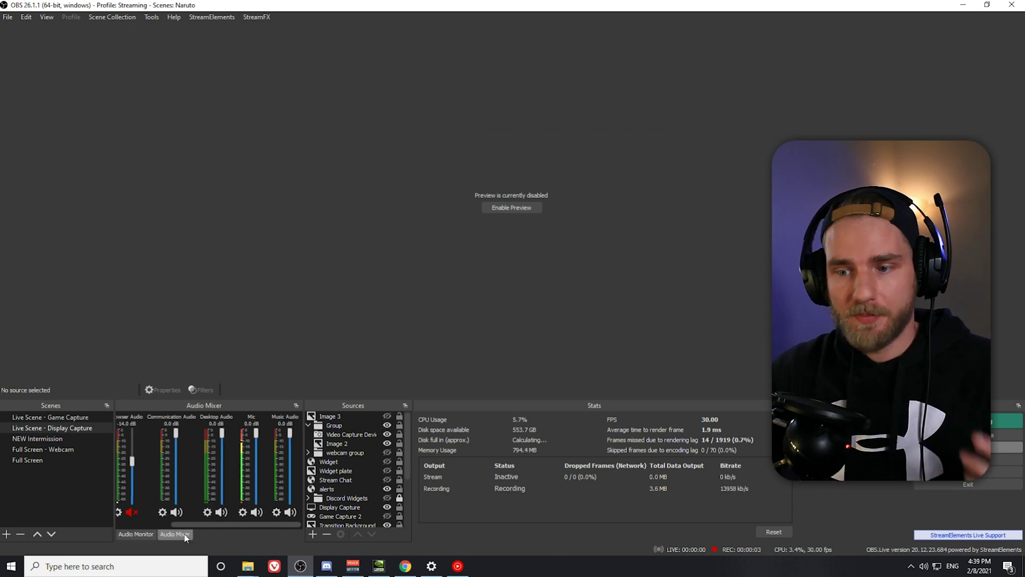
pyautogui.click(241, 512)
pyautogui.click(270, 485)
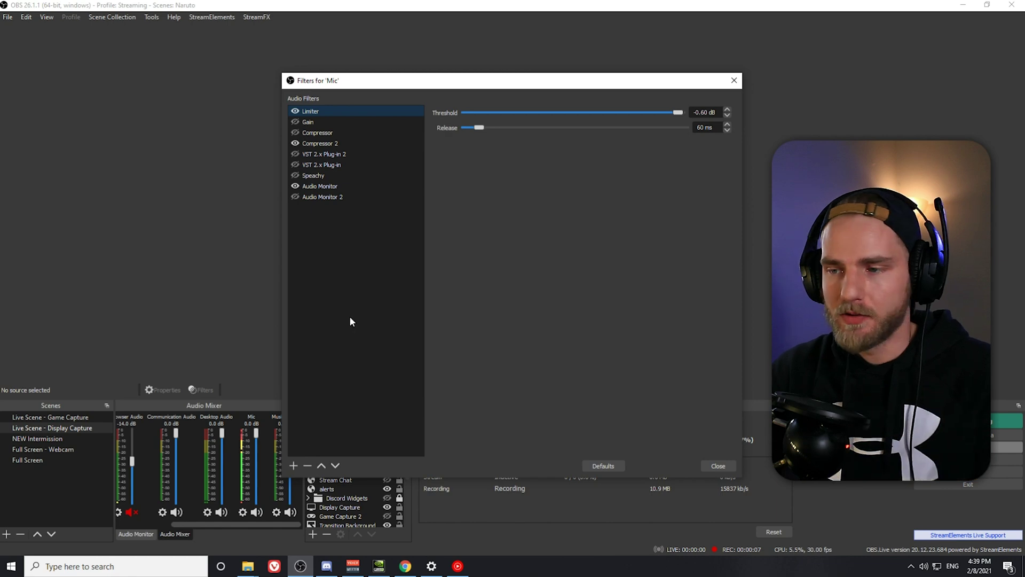
pyautogui.click(333, 188)
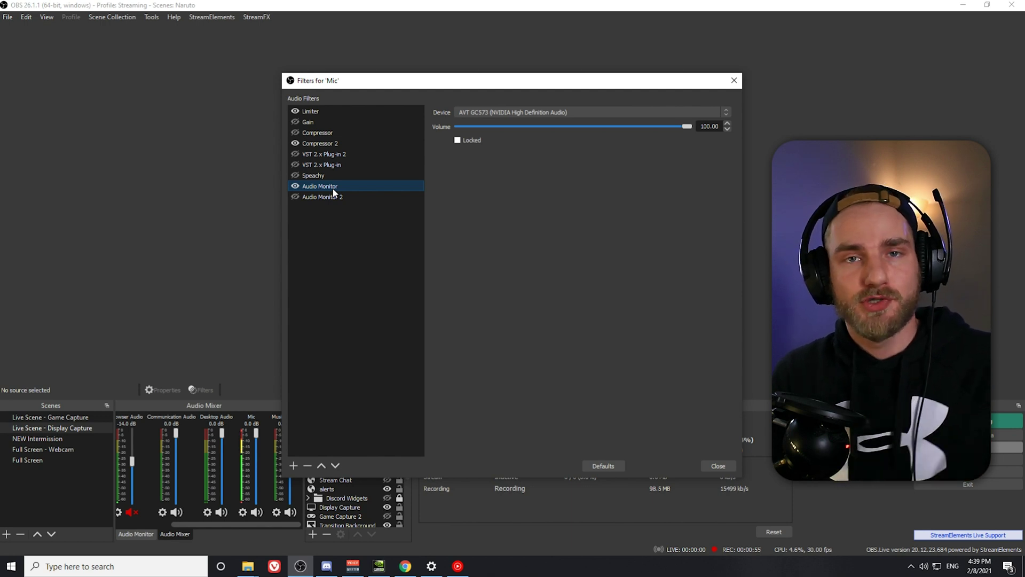
# Use the Audio Monitor filter's right-click Rename option to call it 'StreamPC'
pyautogui.rightClick(338, 186)
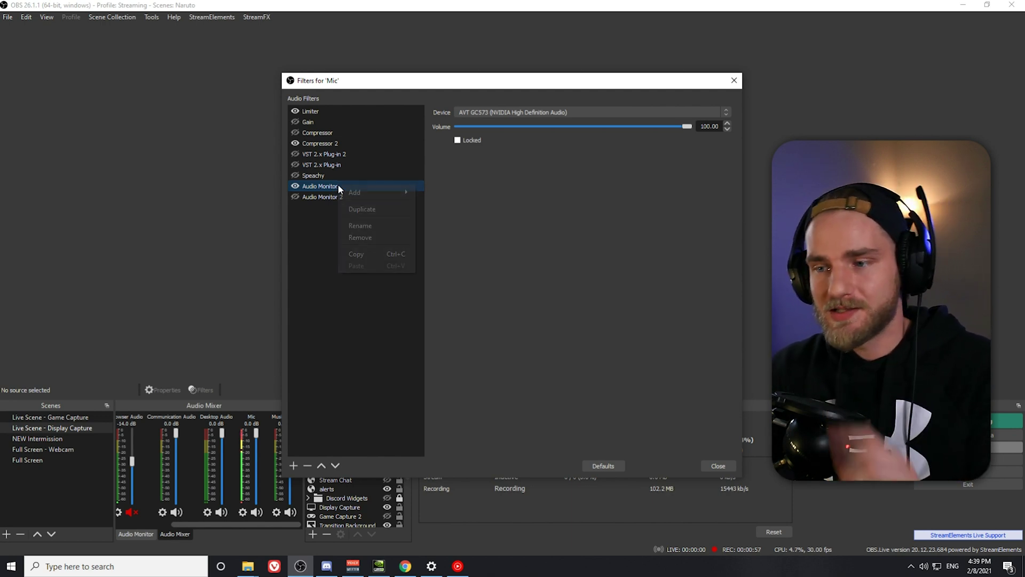
pyautogui.click(369, 228)
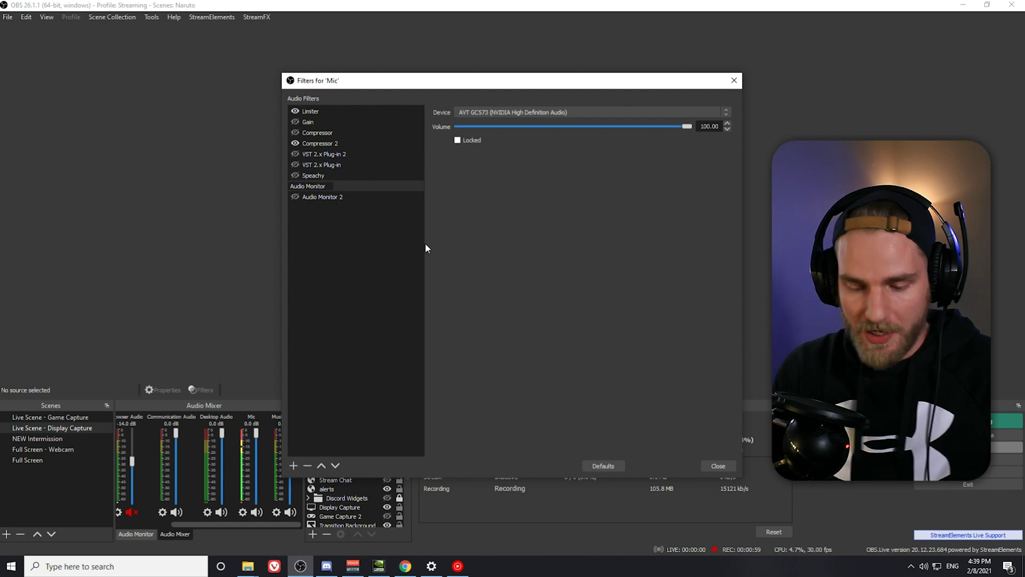
pyautogui.press('BackSpace')
pyautogui.press('BackSpace')
pyautogui.press('BackSpace')
pyautogui.press('BackSpace')
pyautogui.press('BackSpace')
pyautogui.press('BackSpace')
pyautogui.press('BackSpace')
pyautogui.press('BackSpace')
pyautogui.press('BackSpace')
pyautogui.press('BackSpace')
pyautogui.press('BackSpace')
pyautogui.press('BackSpace')
pyautogui.press('BackSpace')
pyautogui.write('A')
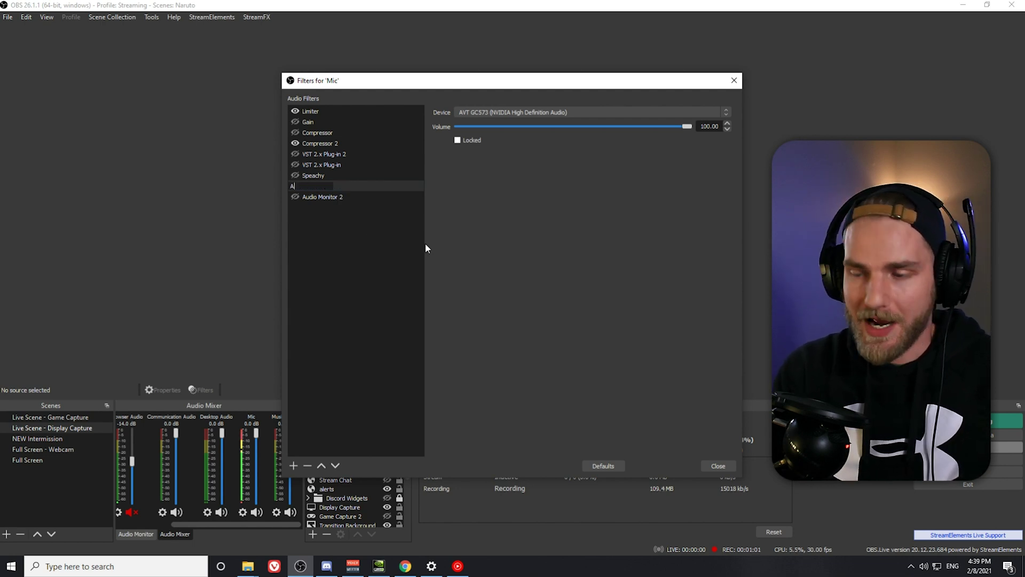
pyautogui.press('BackSpace')
pyautogui.write('Stre')
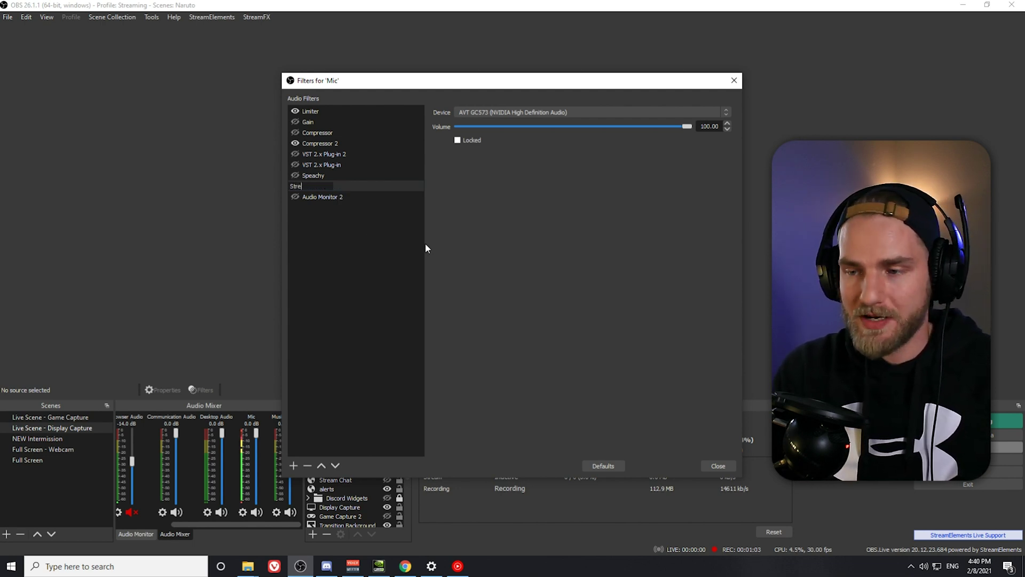
pyautogui.write('amPC')
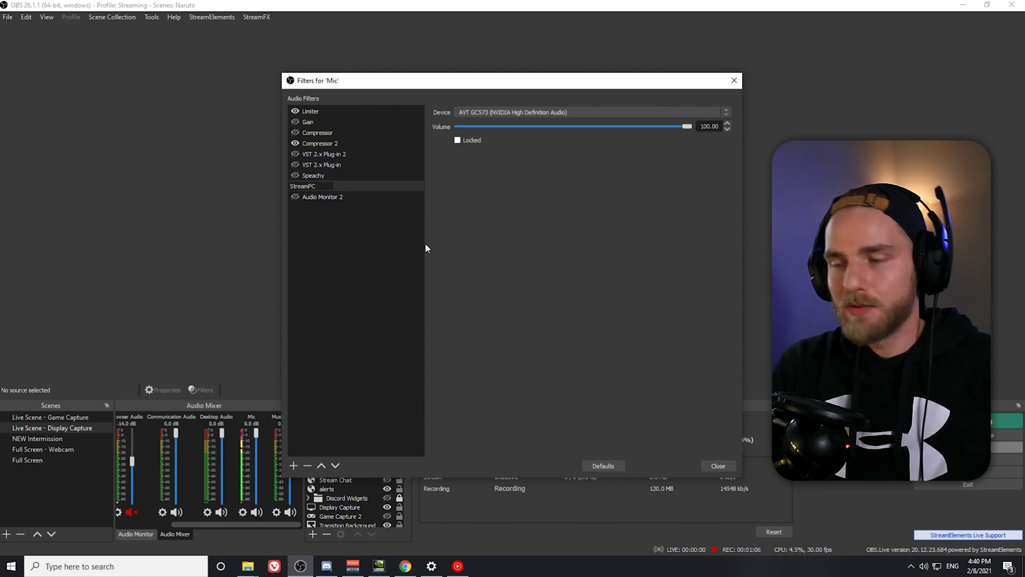
pyautogui.press('Return')
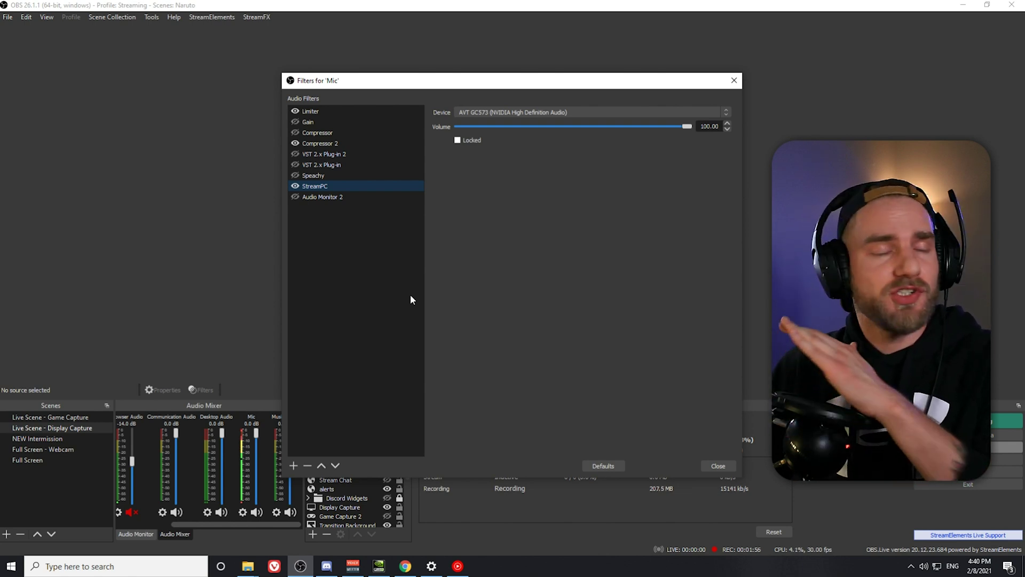
# Choose AVT GC573 (NVIDIA High Definition Audio) as StreamPC's output device
pyautogui.click(507, 114)
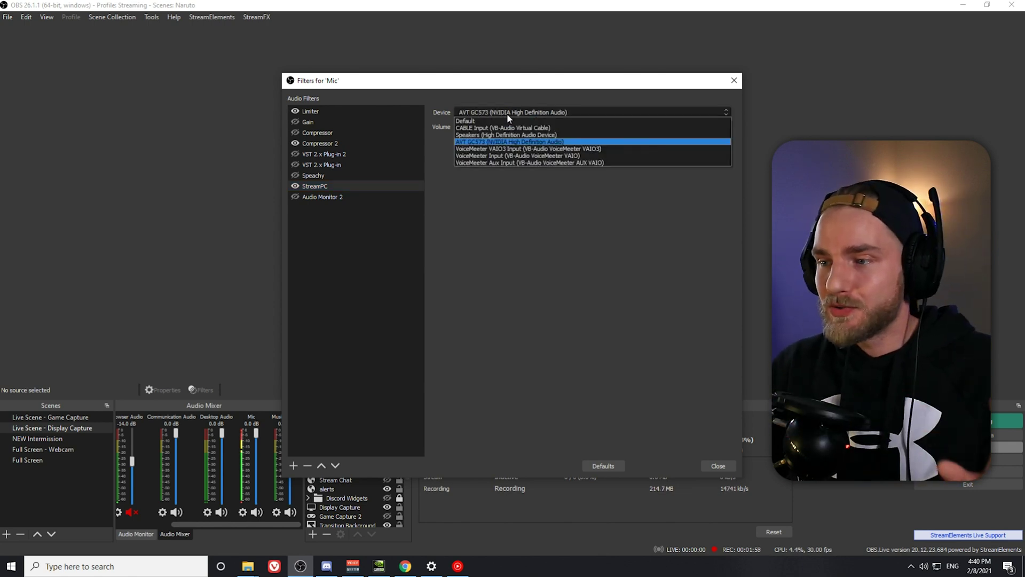
pyautogui.click(498, 142)
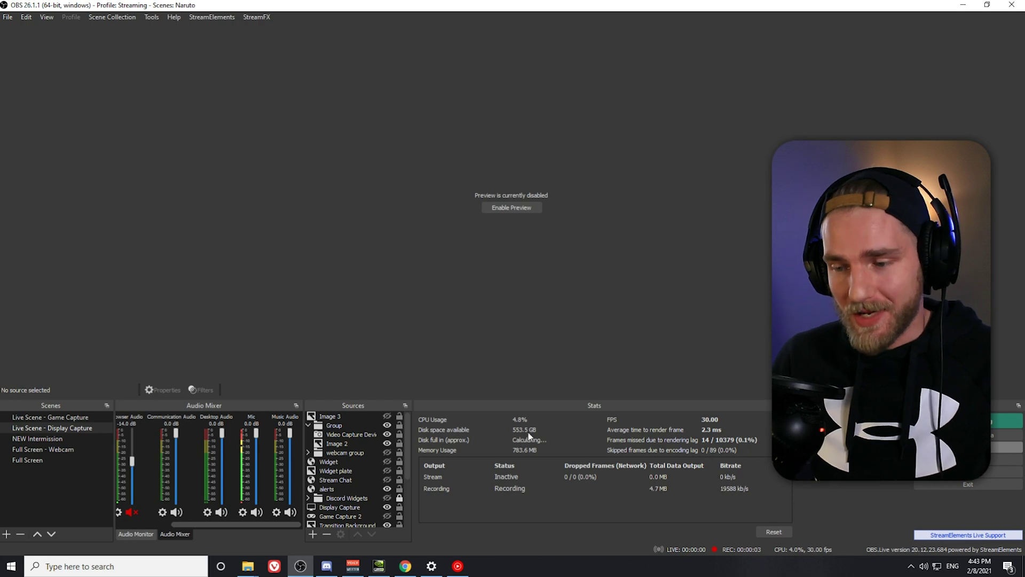
# Reopen the Mic's filters and select StreamPC, still sending to AVT GC573 at volume 100
pyautogui.rightClick(245, 518)
pyautogui.click(270, 487)
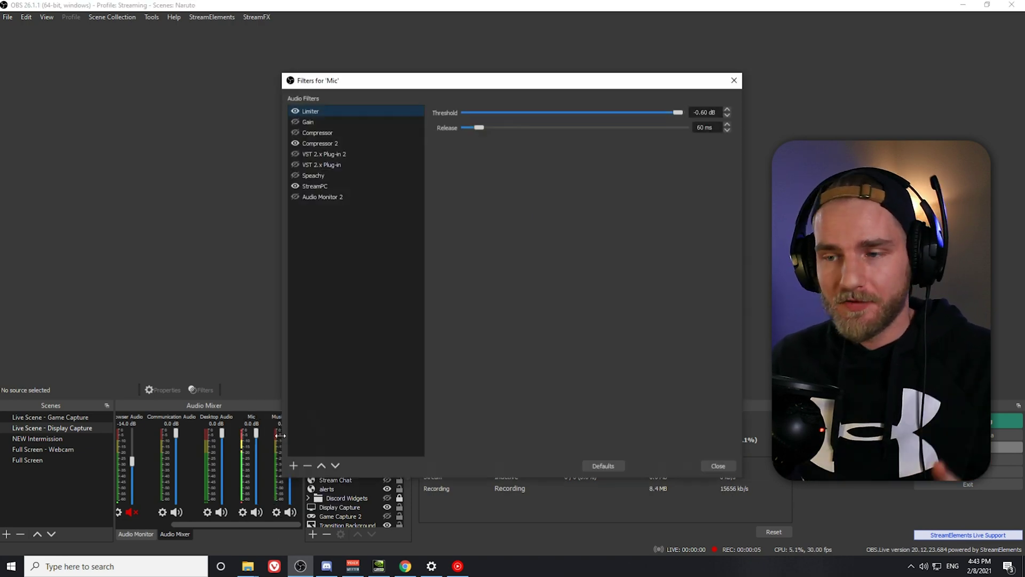
pyautogui.click(335, 186)
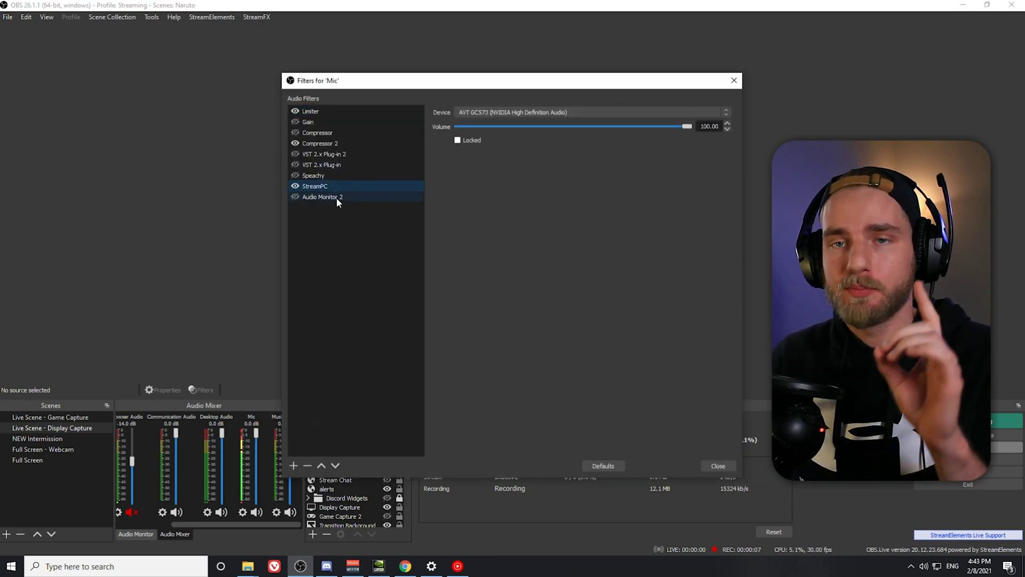